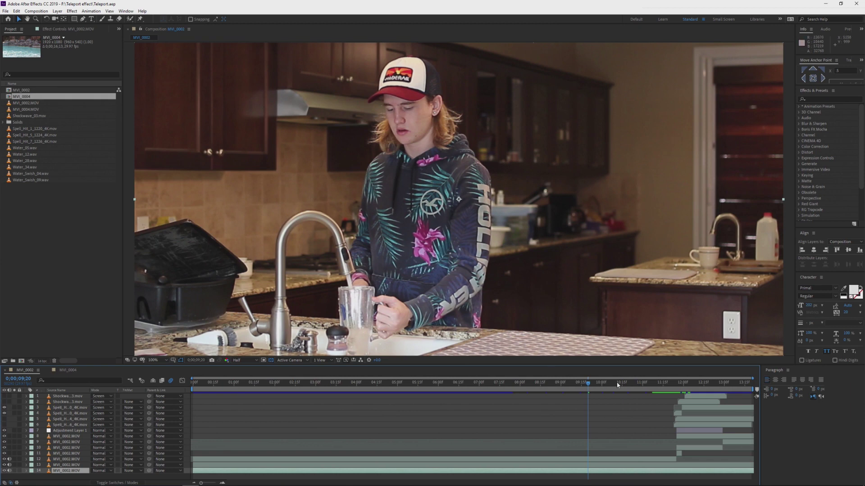
drag(710, 386, 703, 383)
key(space)
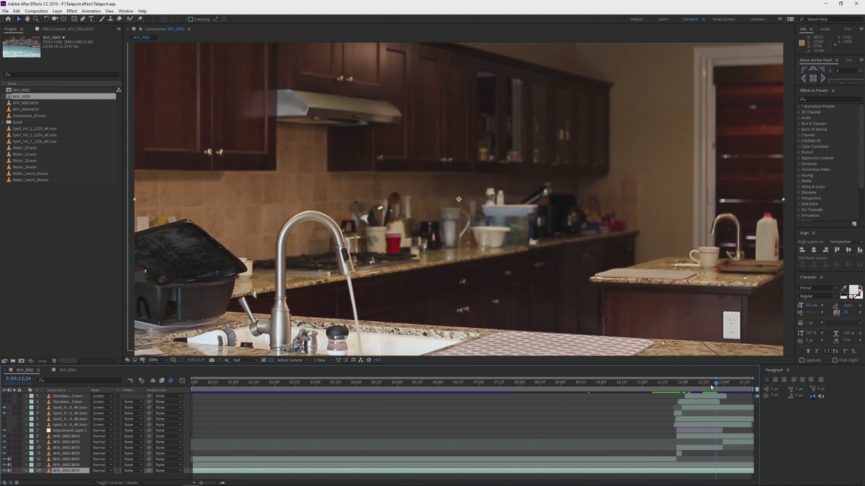
drag(707, 384, 676, 385)
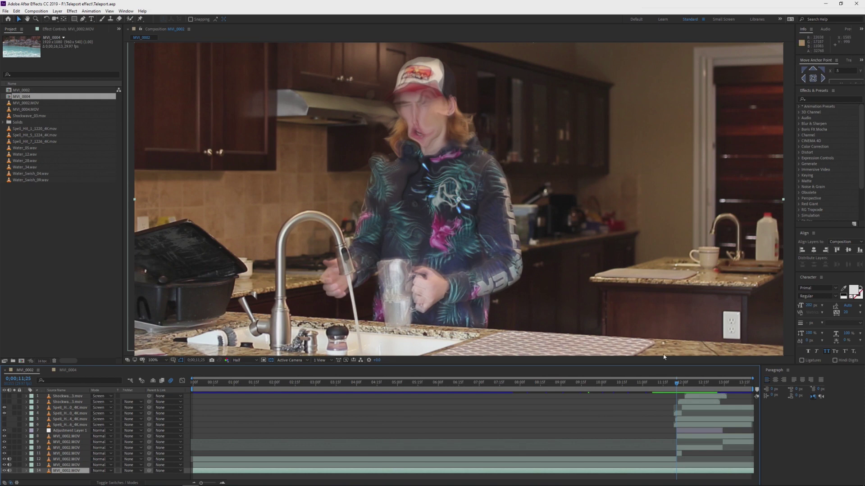
drag(678, 384, 642, 393)
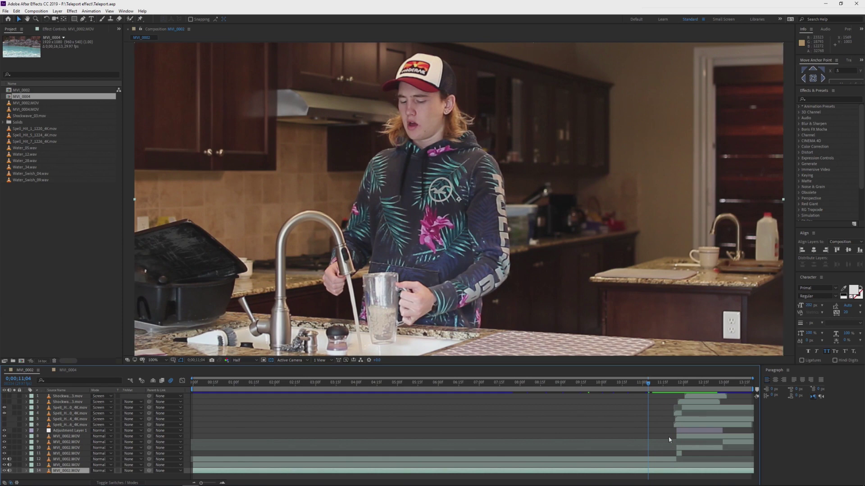
- Select the kitchen footage layer 12, briefly hide and show it, and scrub earlier in the shot
click(234, 458)
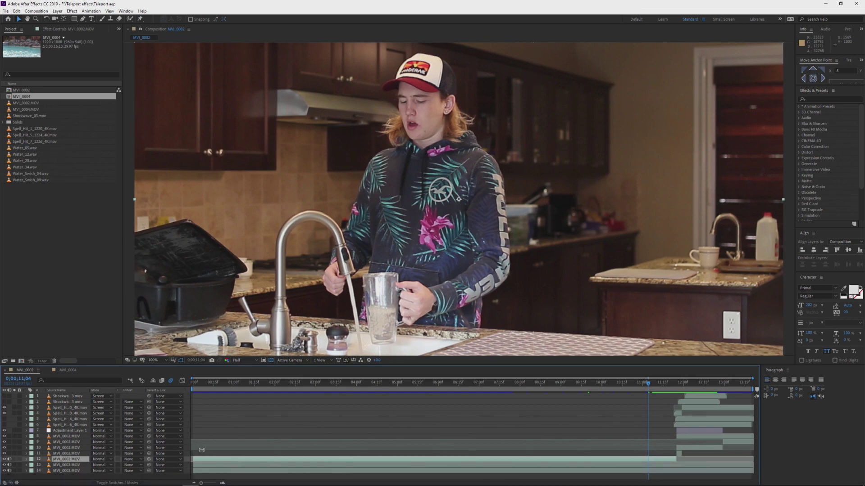
click(4, 459)
click(4, 459)
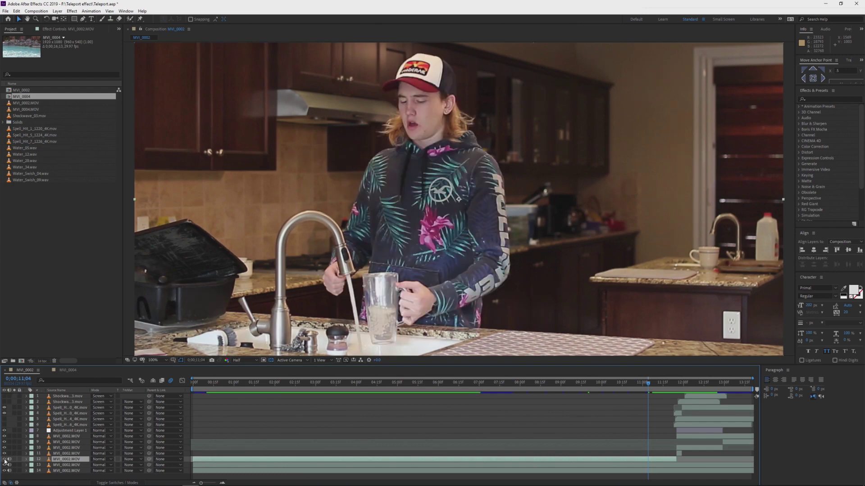
drag(291, 392, 635, 392)
click(644, 472)
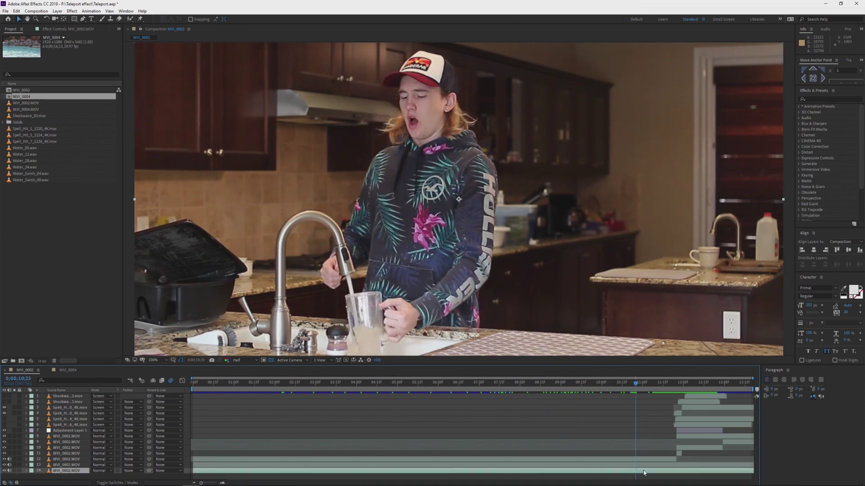
- Check layer 13's mask, reselect layer 12, and zoom to single frames at 0;00;11;14
click(69, 466)
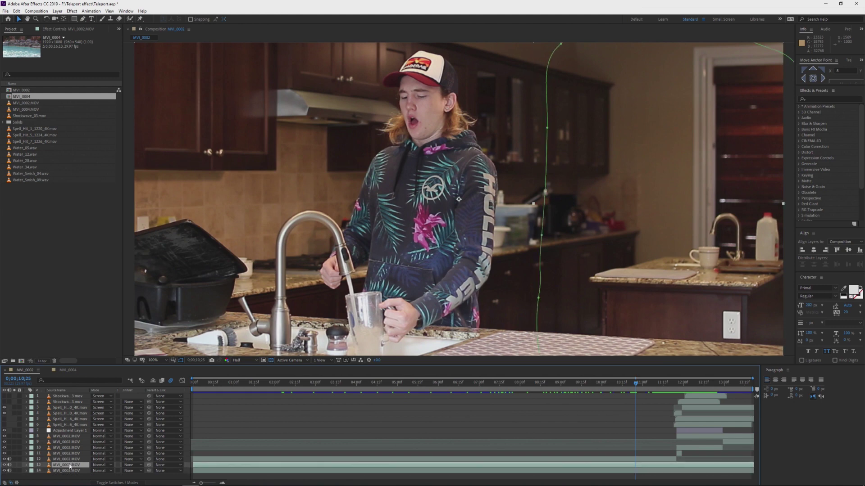
click(83, 459)
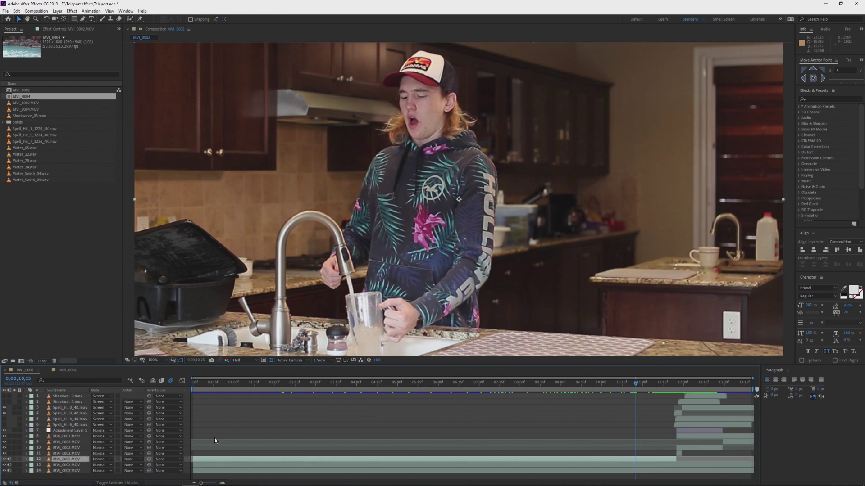
drag(637, 386, 663, 390)
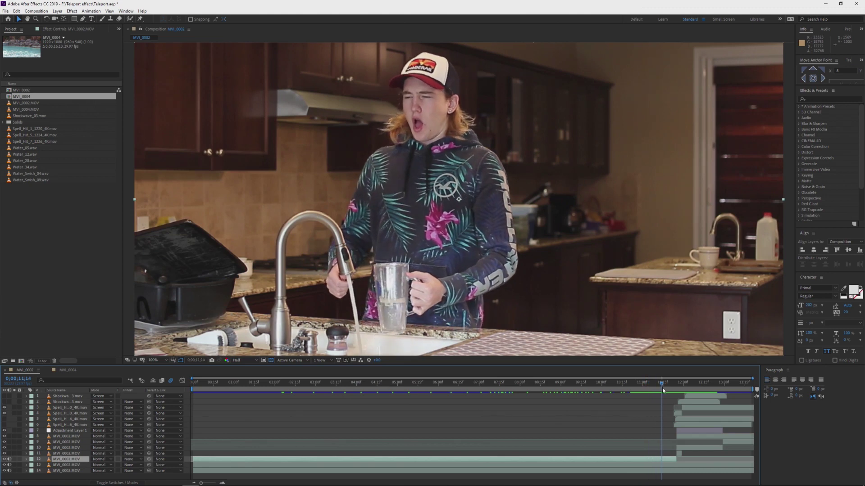
key(equal)
key(equal)
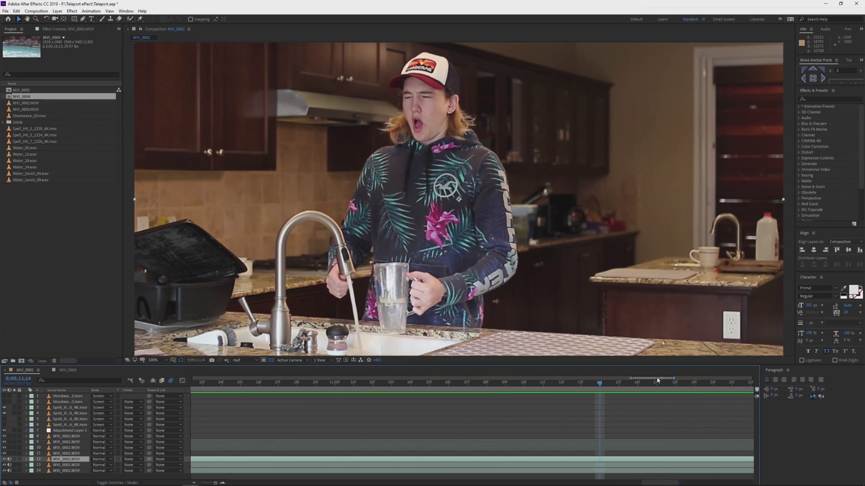
- Park on frame 11;25 and reveal layer 11's Time Remap, Mesh Warp and Scale keyframes
scroll(436, 376, right, 5)
drag(384, 385, 418, 386)
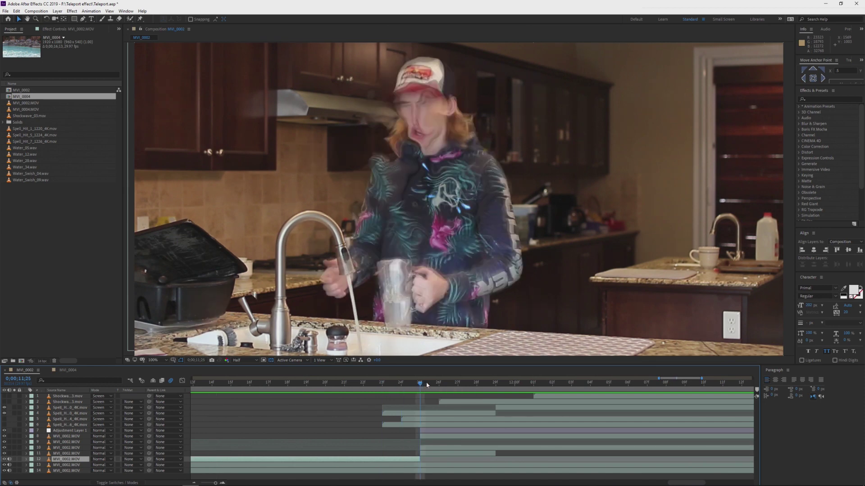
drag(426, 385, 433, 386)
click(428, 454)
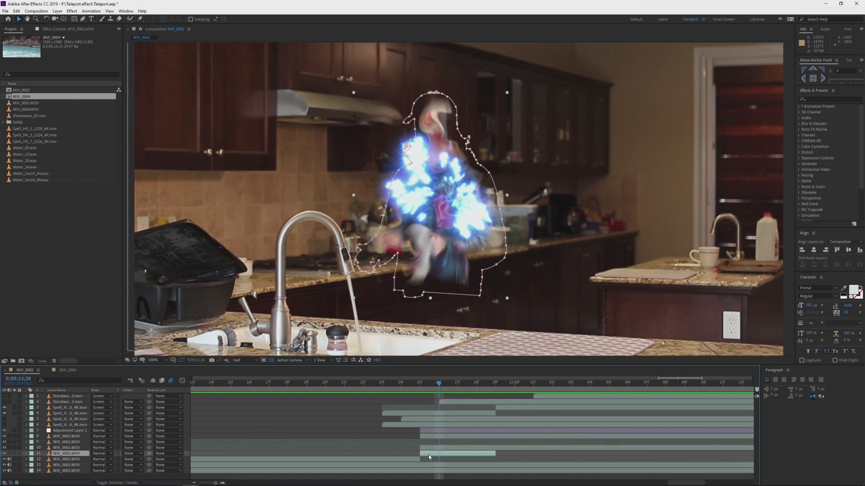
click(428, 387)
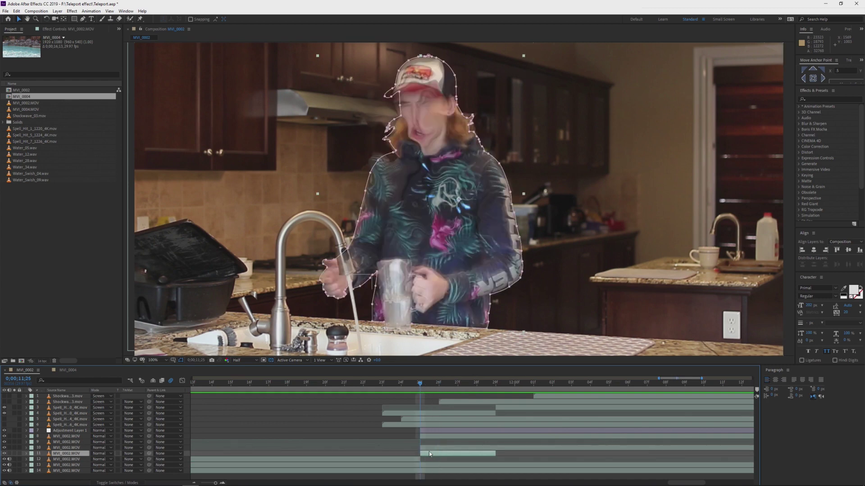
key(u)
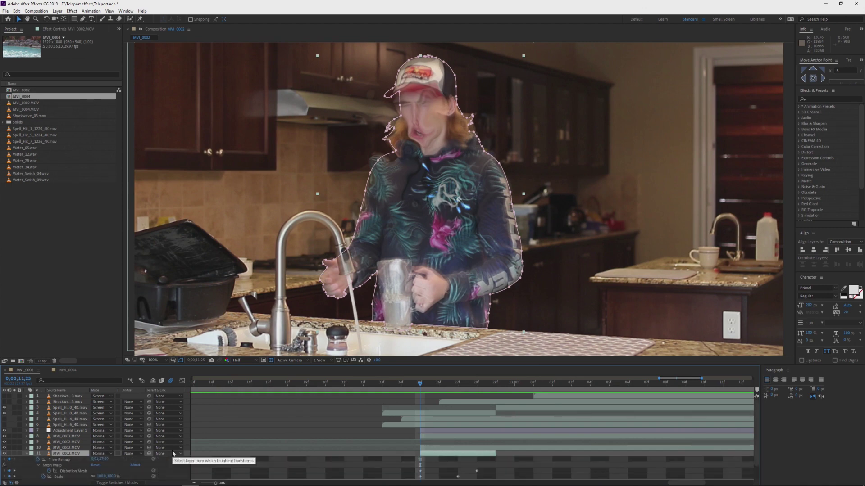
scroll(108, 455, down, 3)
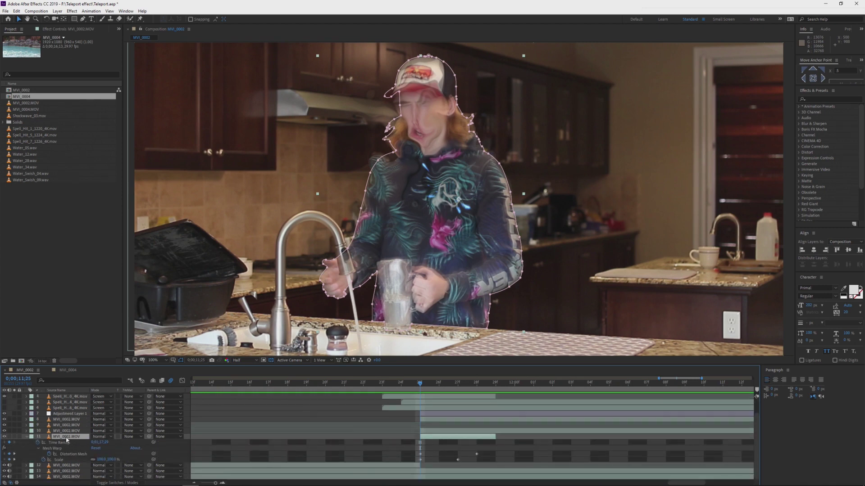
- Freeze layer 11 on the current frame using Time > Freeze Frame
right_click(66, 440)
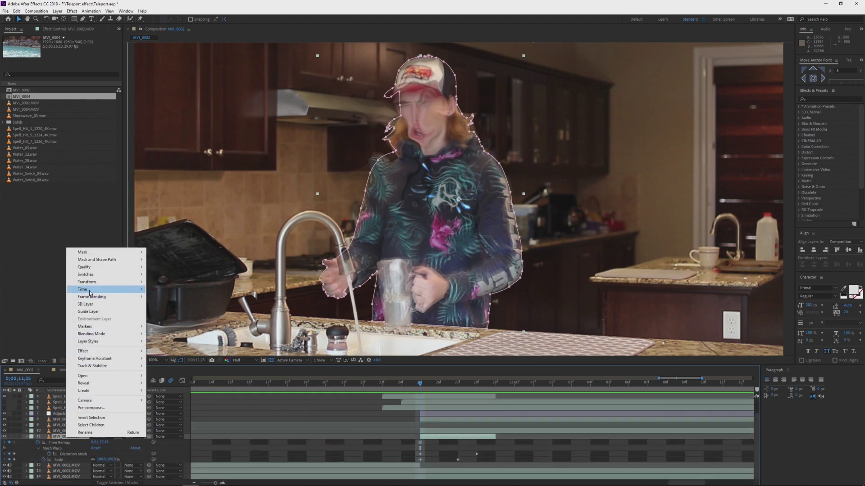
mouse_move(90, 293)
click(180, 312)
key(ctrl+Up)
click(54, 443)
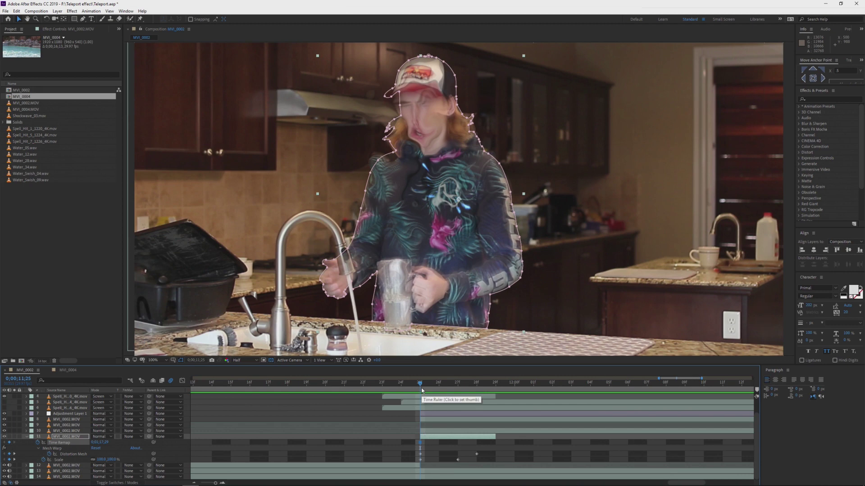
- Step back and forth through frames 11;25–11;27 to compare the blue burst
key(Page_Down)
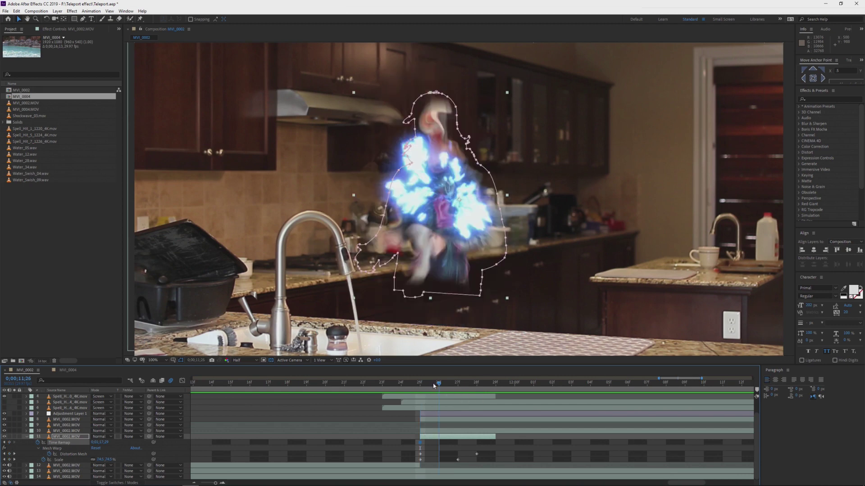
key(Page_Up)
key(Page_Down)
mouse_move(436, 385)
mouse_down()
mouse_move(458, 387)
mouse_move(423, 386)
mouse_up()
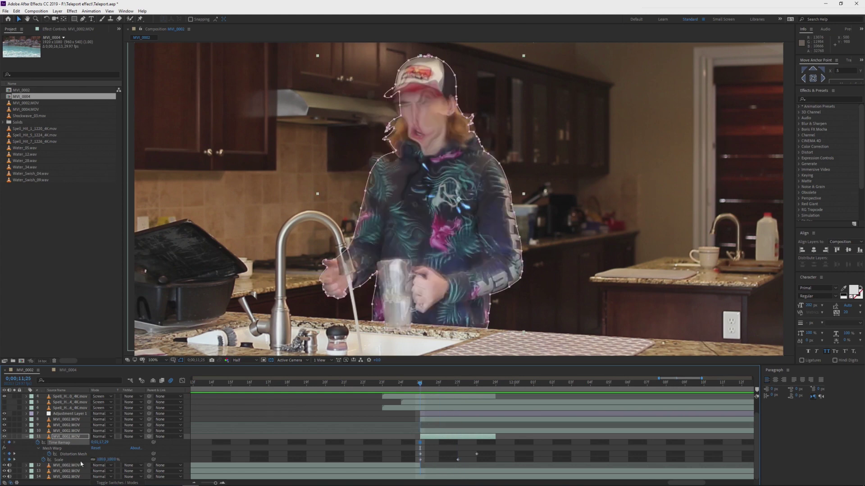
drag(420, 387, 458, 390)
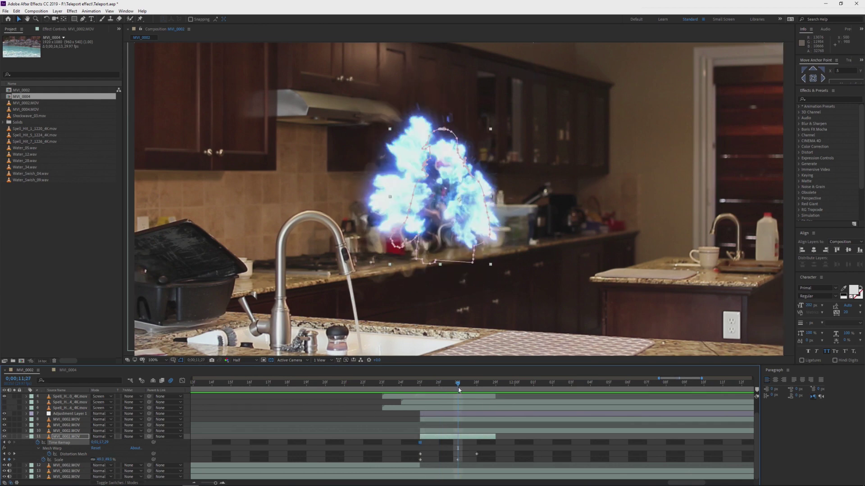
drag(456, 385, 453, 405)
click(425, 444)
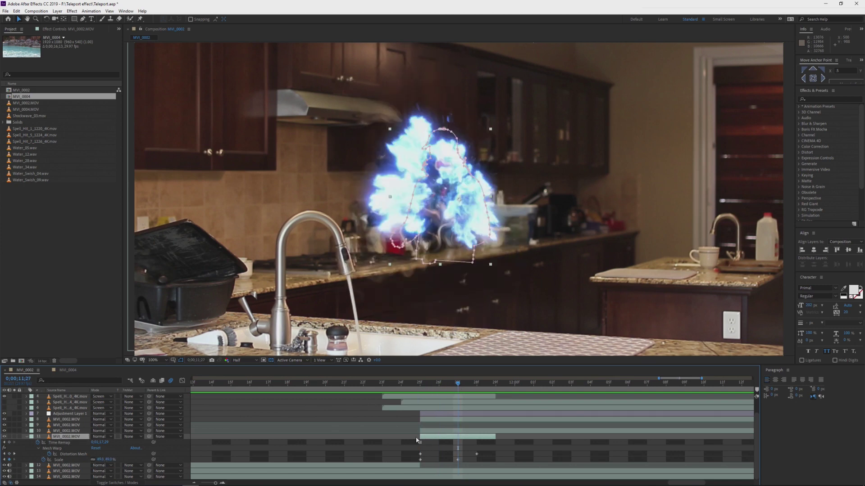
- Display layer 11's Mesh Warp grid and scrub its warp keyframes between 11;25 and 11;28
click(61, 30)
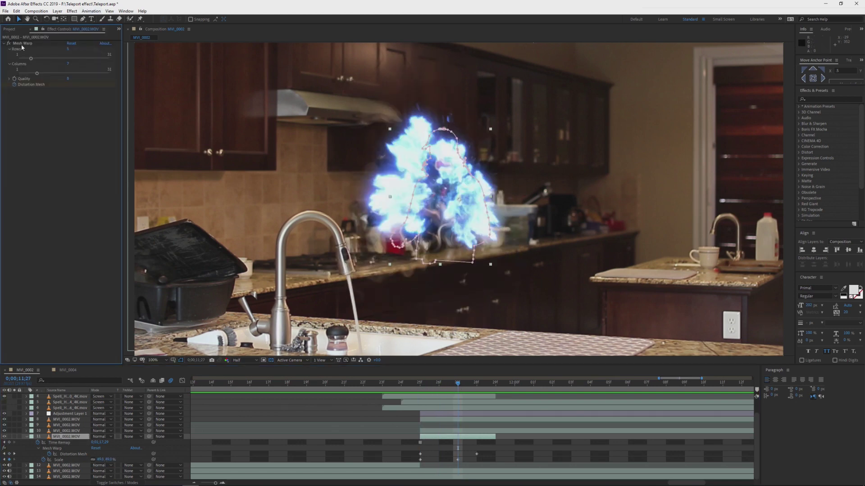
click(21, 44)
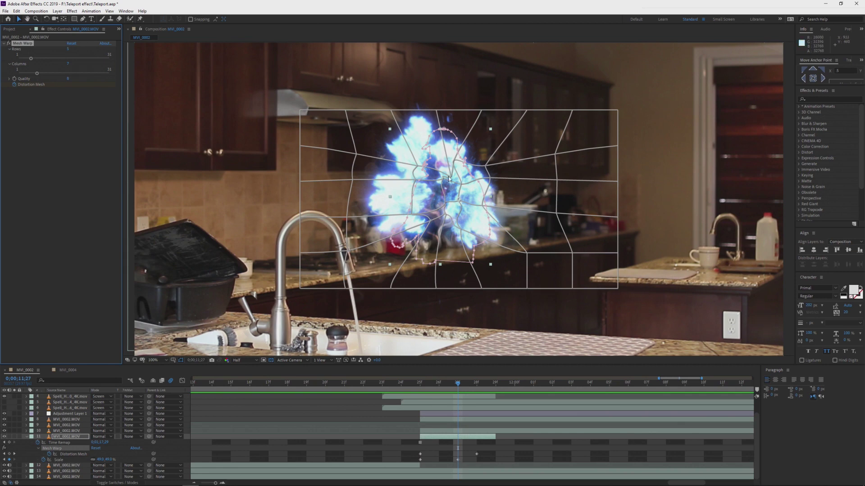
click(423, 386)
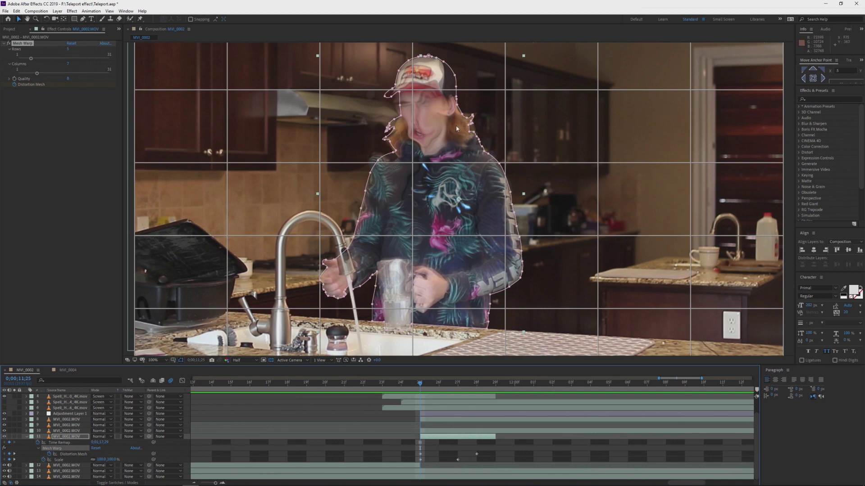
drag(427, 386, 471, 394)
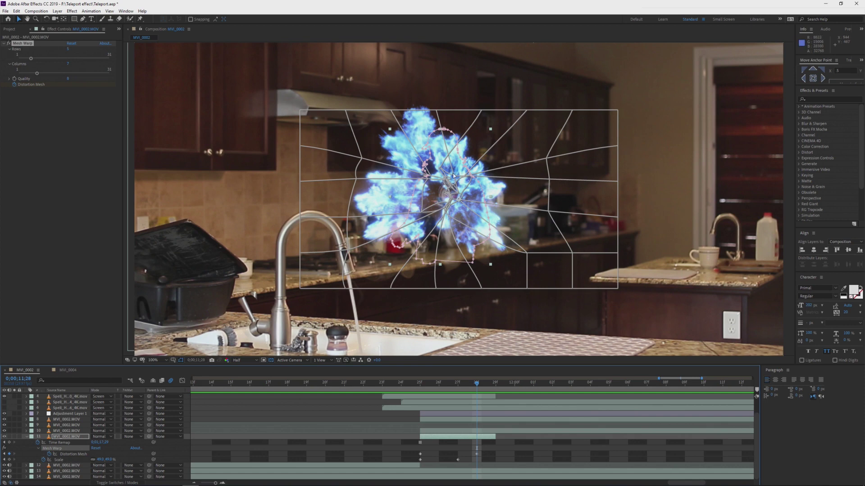
click(464, 384)
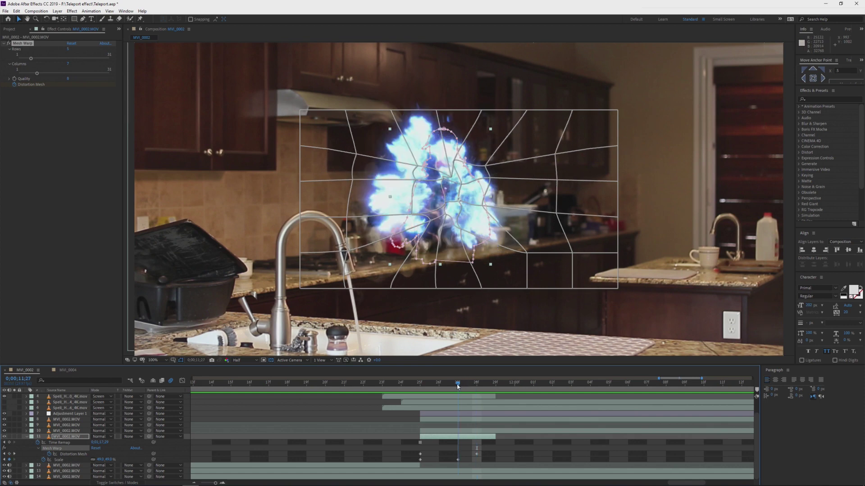
click(451, 388)
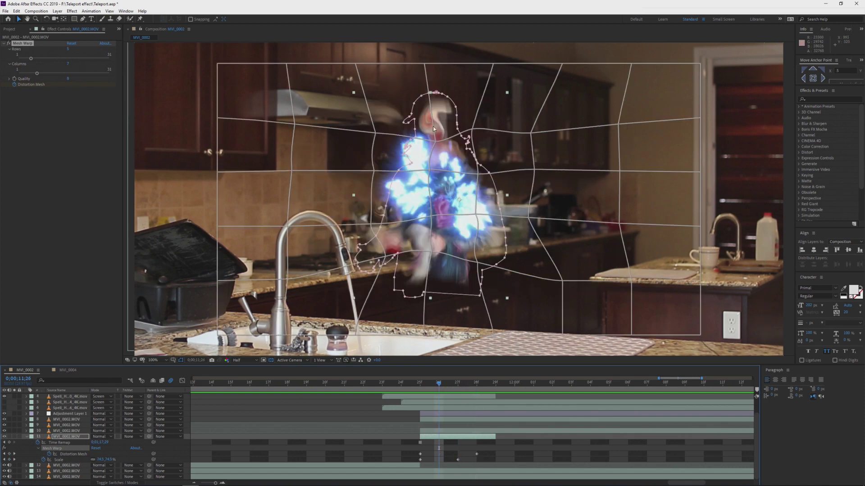
click(449, 387)
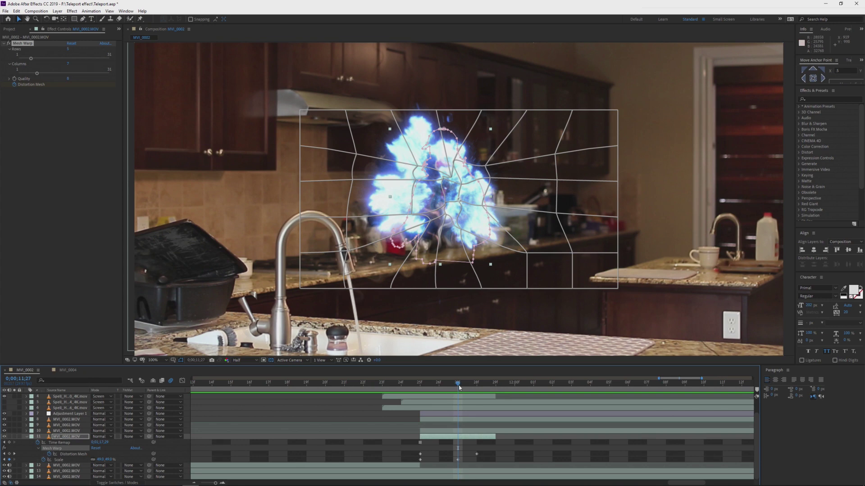
- Jump between the 11;25 and 11;28 keyframes to compare the warp leading into the burst
drag(467, 387, 475, 390)
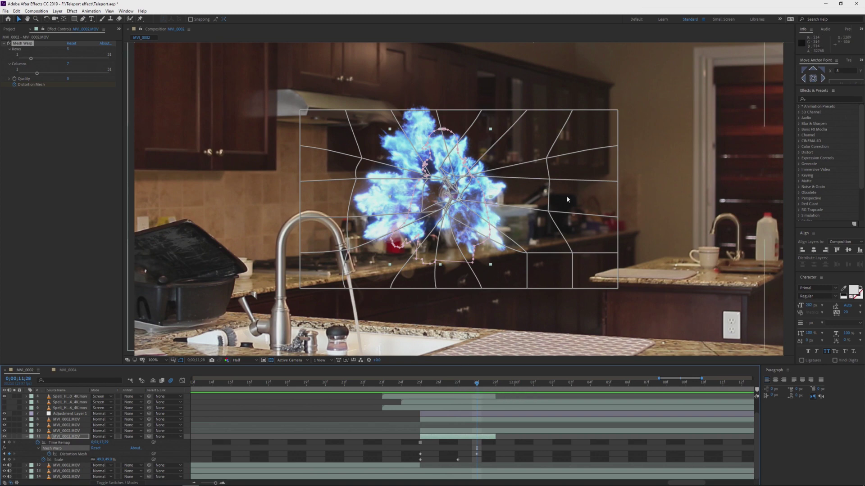
key(j)
key(j)
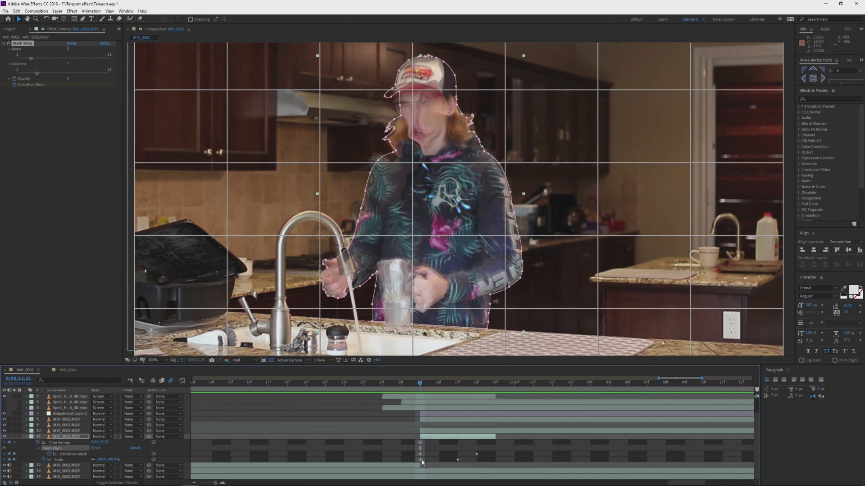
key(k)
key(k)
key(Page_Down)
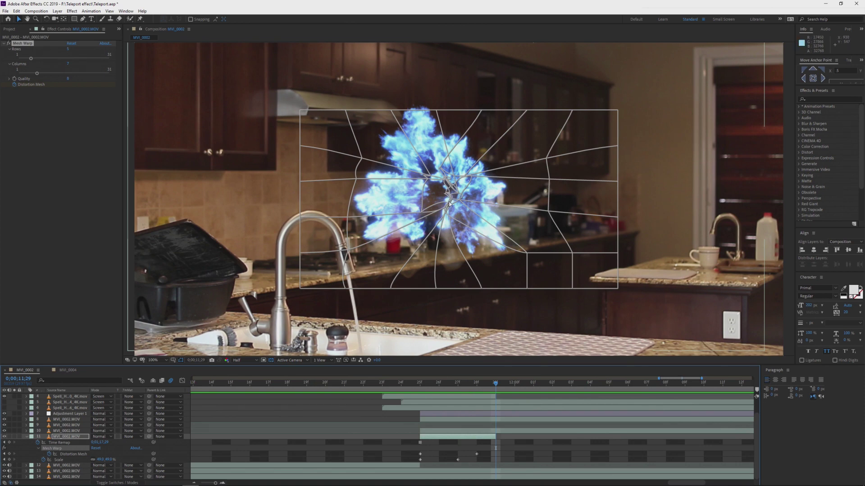
click(426, 385)
mouse_move(426, 386)
mouse_down()
mouse_move(495, 386)
mouse_move(439, 387)
mouse_up()
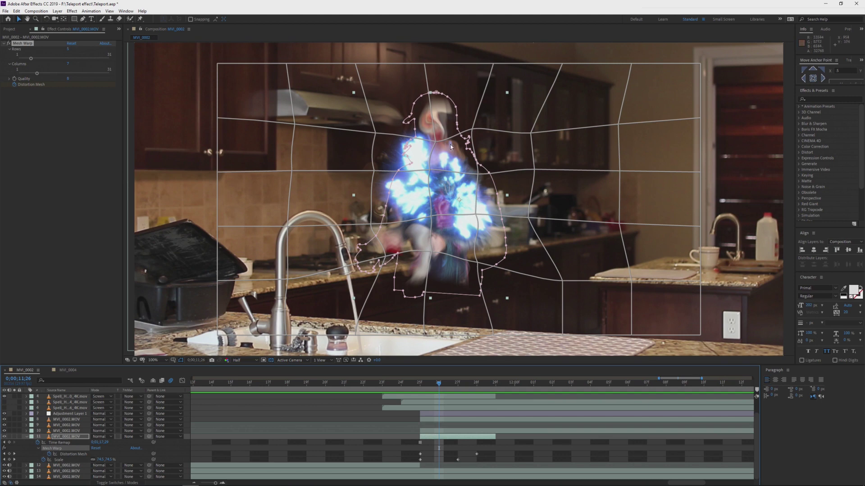
- Preview the teleport from 11;25, then reveal Adjustment Layer 1's Evolution and Opacity keyframes
click(420, 384)
key(space)
click(418, 414)
key(u)
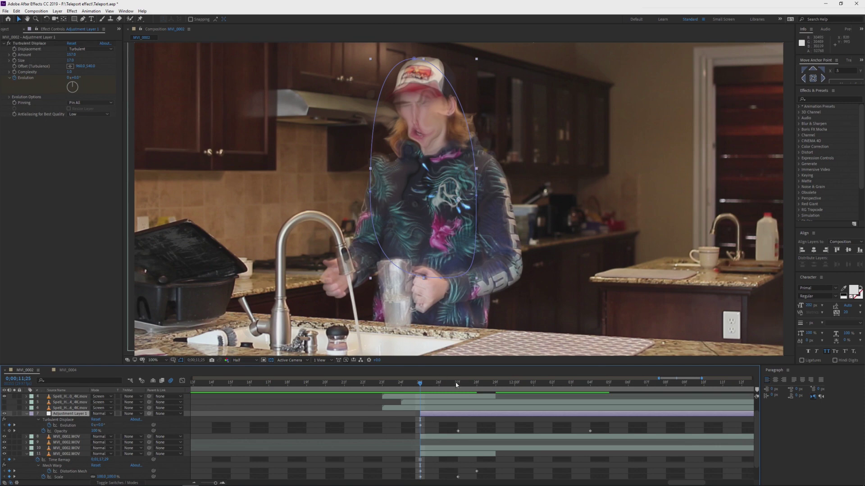
click(590, 383)
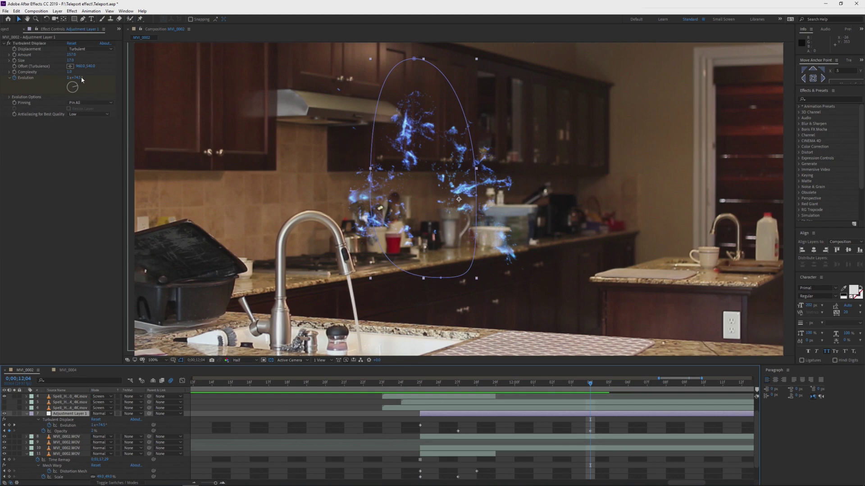
drag(532, 383, 476, 382)
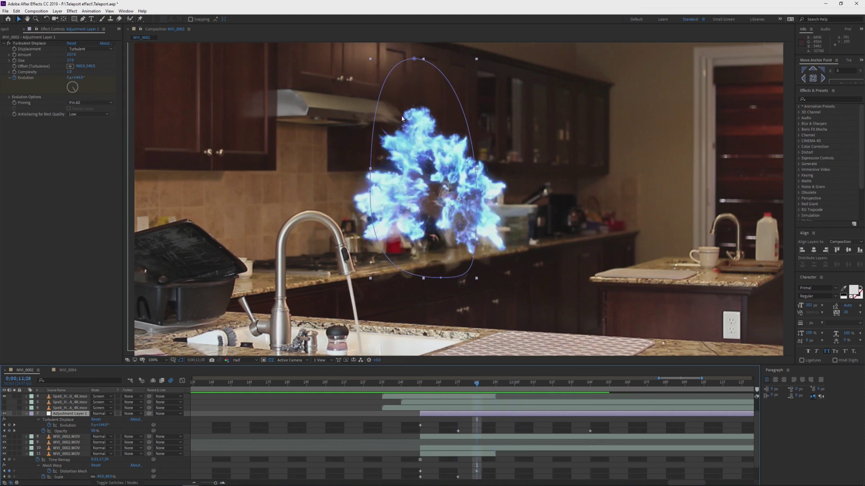
click(438, 386)
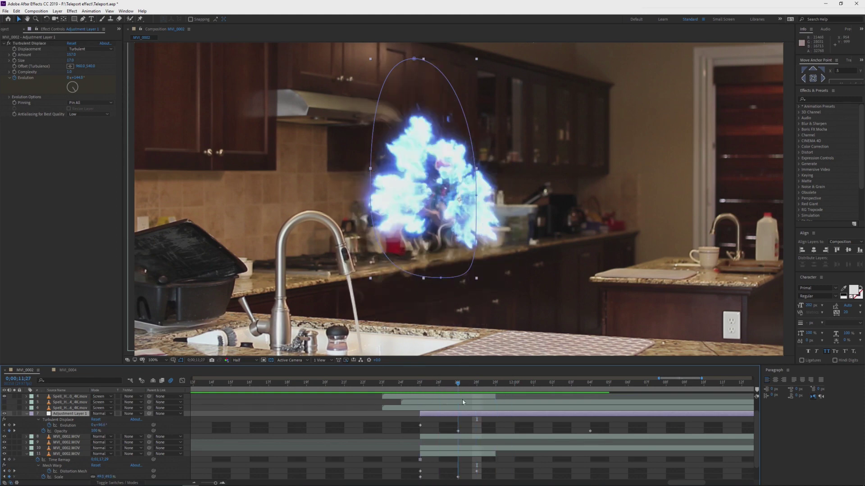
click(437, 384)
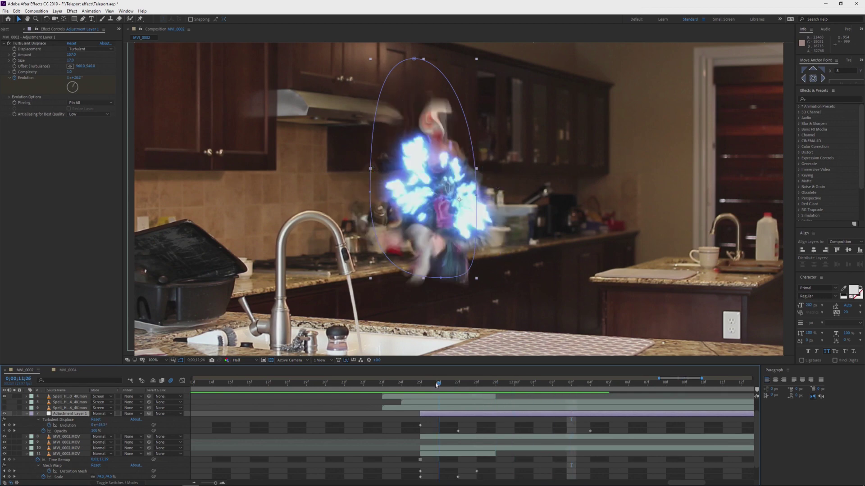
click(450, 385)
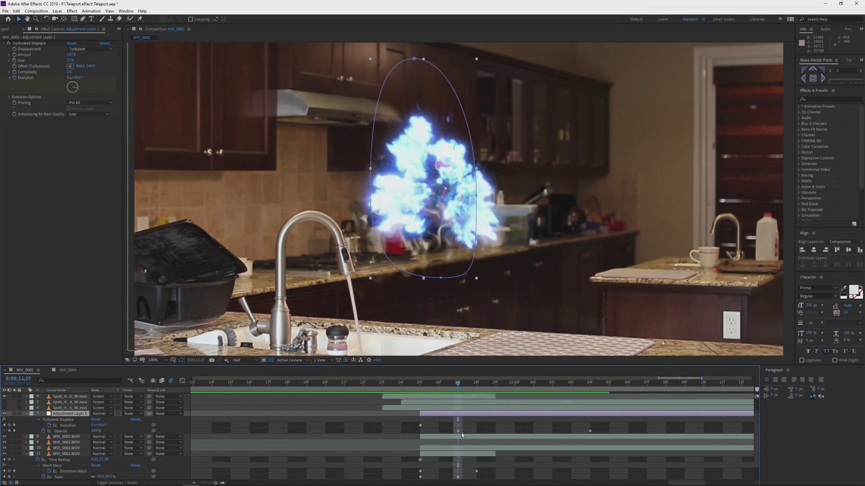
mouse_move(457, 432)
drag(458, 384, 533, 392)
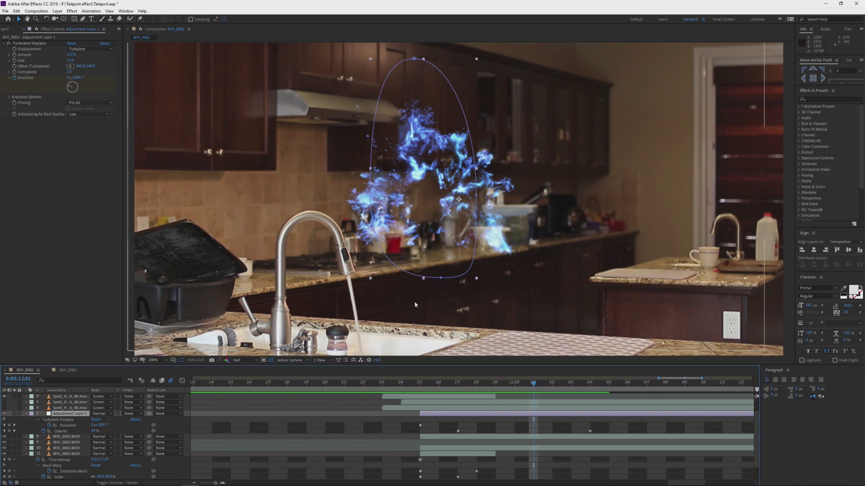
scroll(70, 425, up, 1)
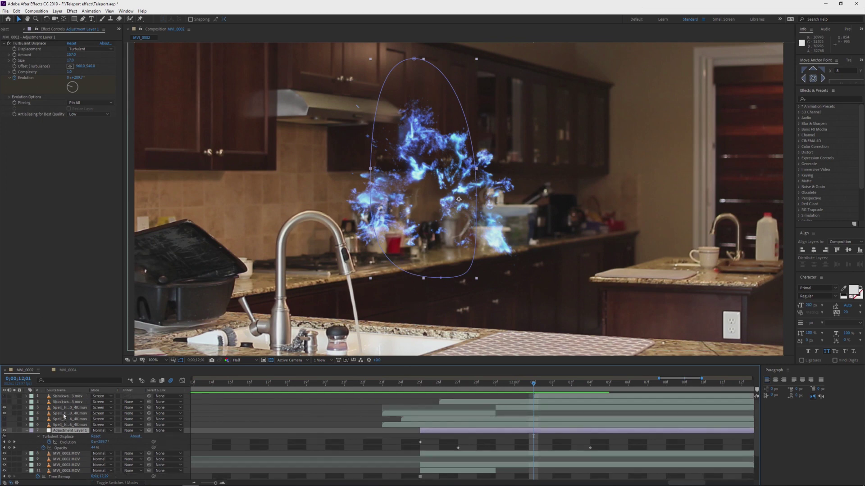
- Select the Spell_Hit layer, scrub around 11;25, and confirm its blending mode stays Screen
click(64, 413)
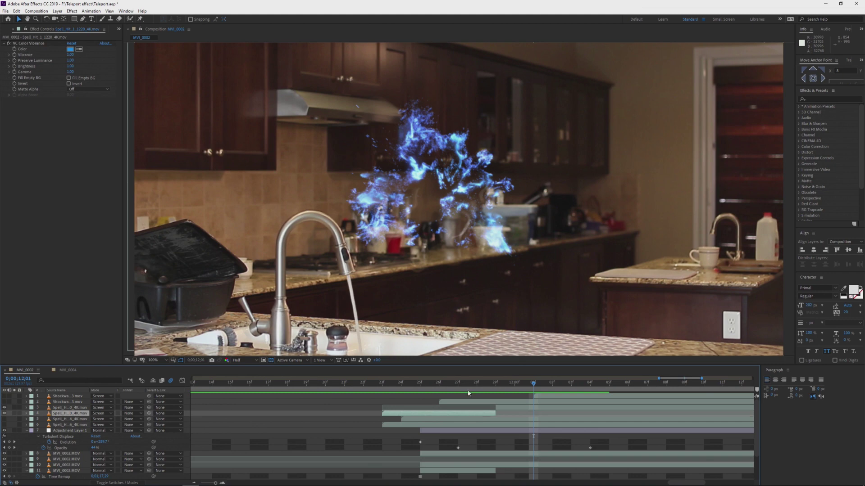
click(423, 385)
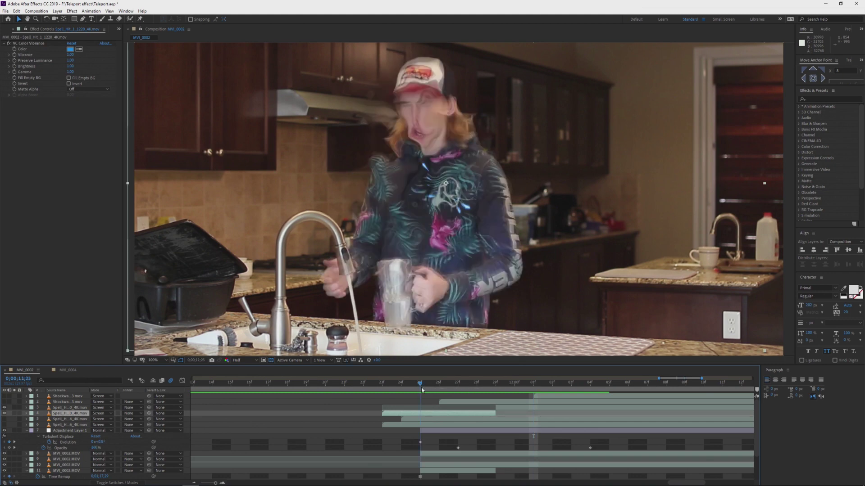
drag(424, 390, 391, 389)
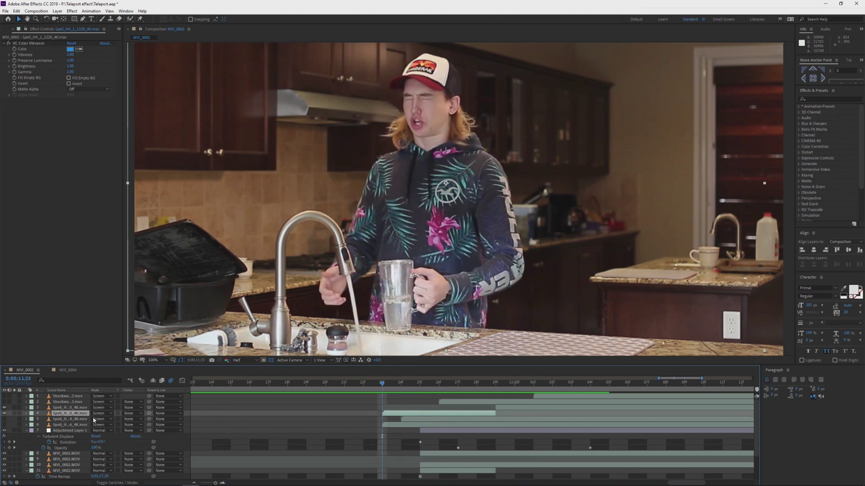
click(416, 387)
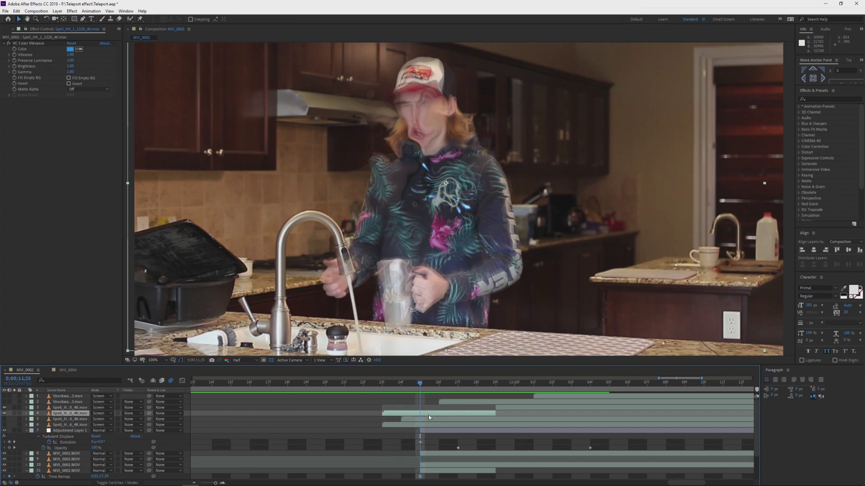
click(107, 415)
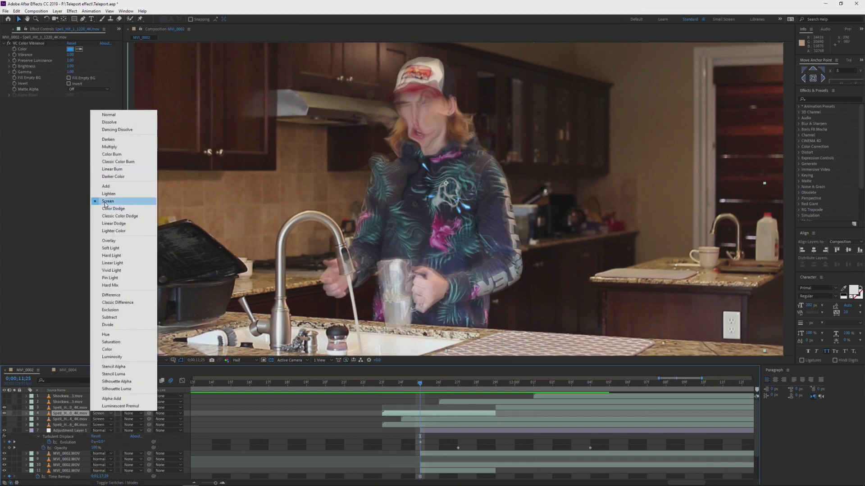
click(335, 414)
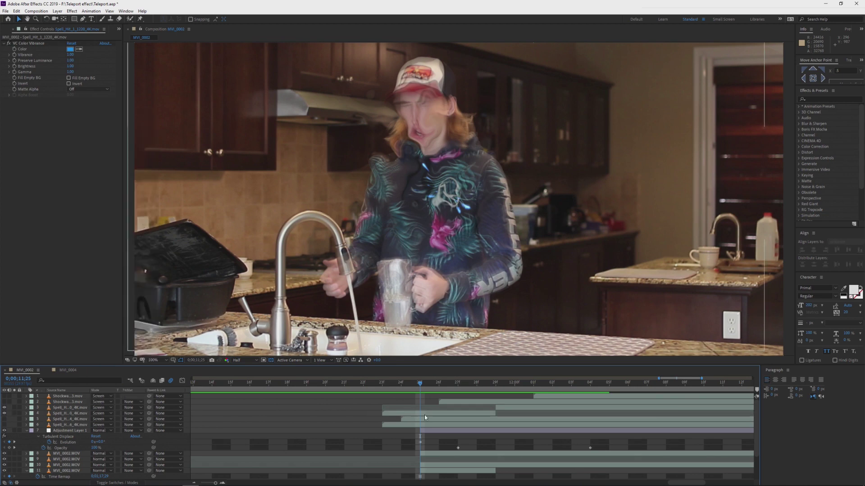
drag(420, 384, 491, 387)
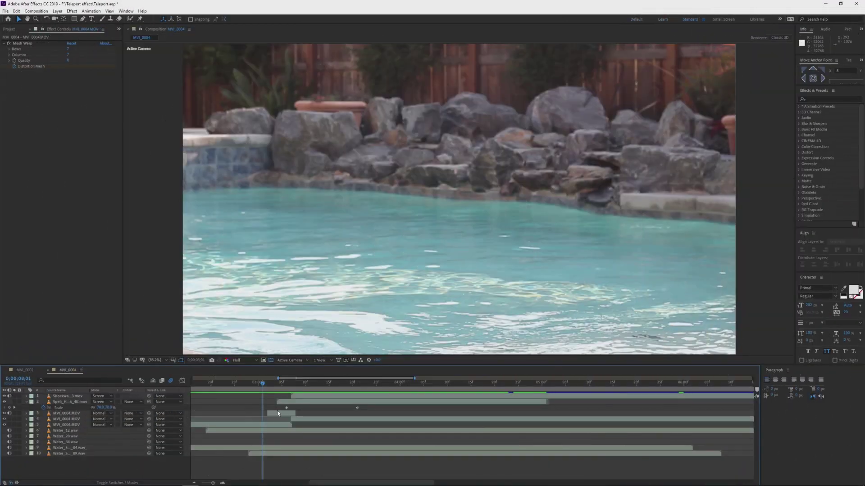
- Select the MVI_0004.MOV layer and scrub to preview the man vanishing in the pool
click(278, 414)
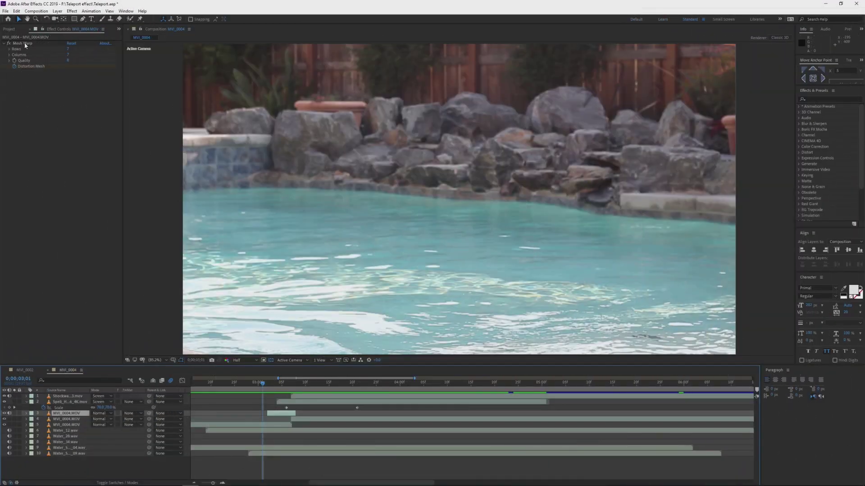
drag(263, 383, 291, 387)
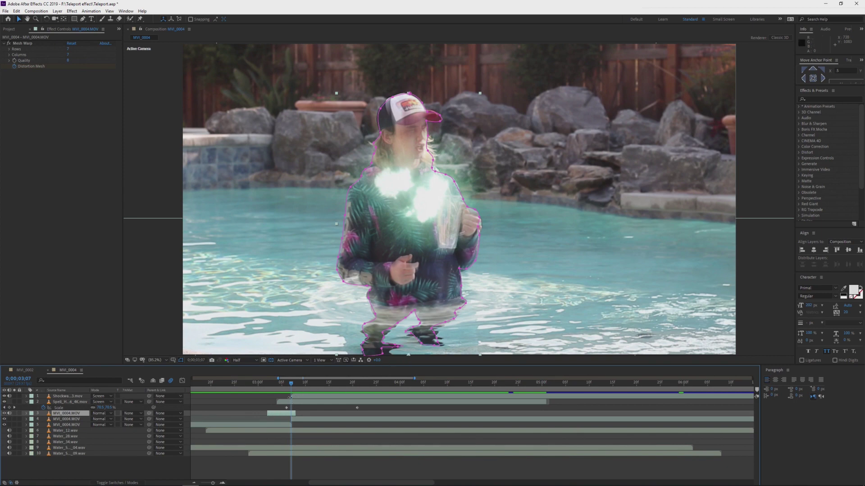
drag(265, 383, 284, 391)
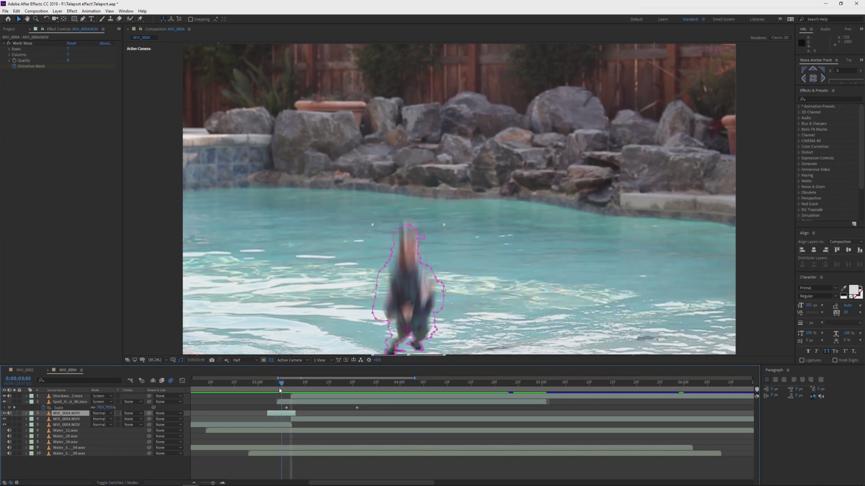
drag(280, 391, 298, 388)
drag(298, 388, 304, 388)
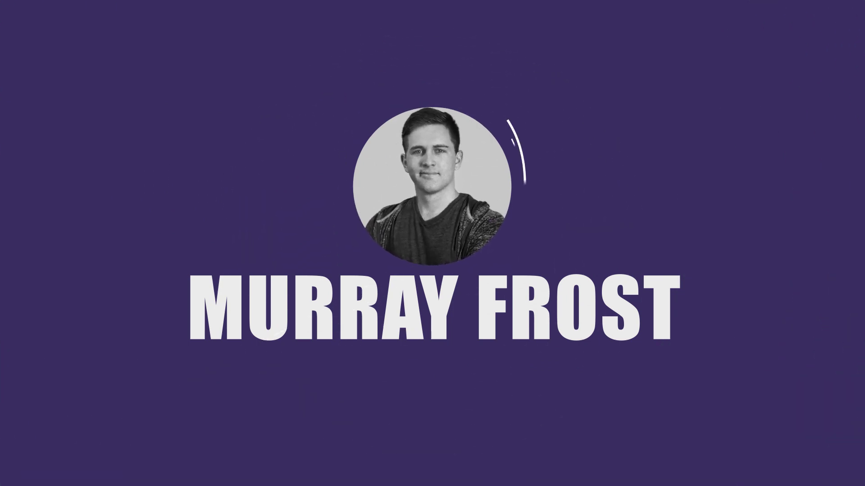